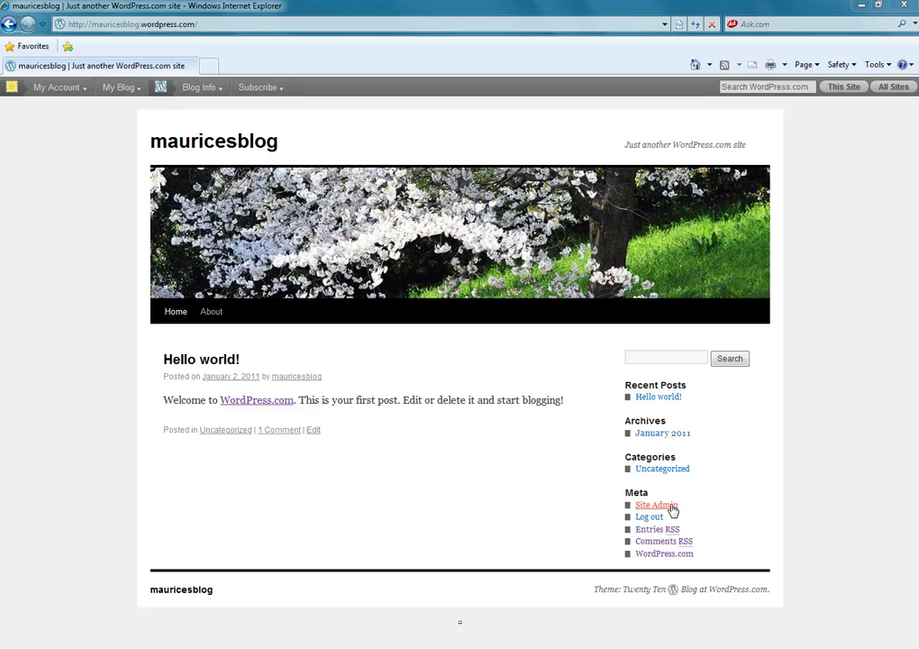
Enter the admin Dashboard via Site Admin and toggle the Dashboard, Upgrades and Posts menus.
click(646, 510)
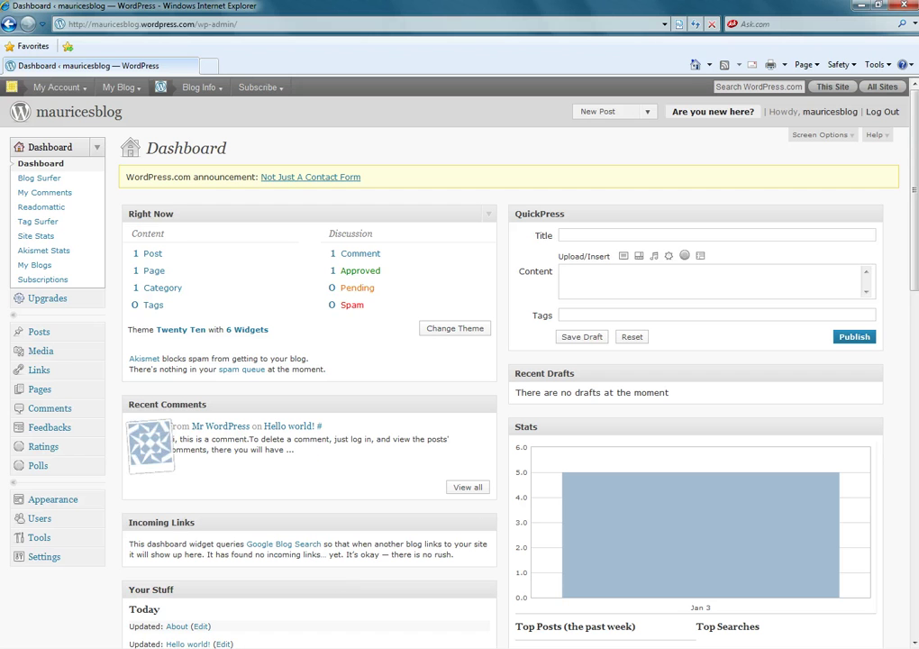
mouse_move(97, 147)
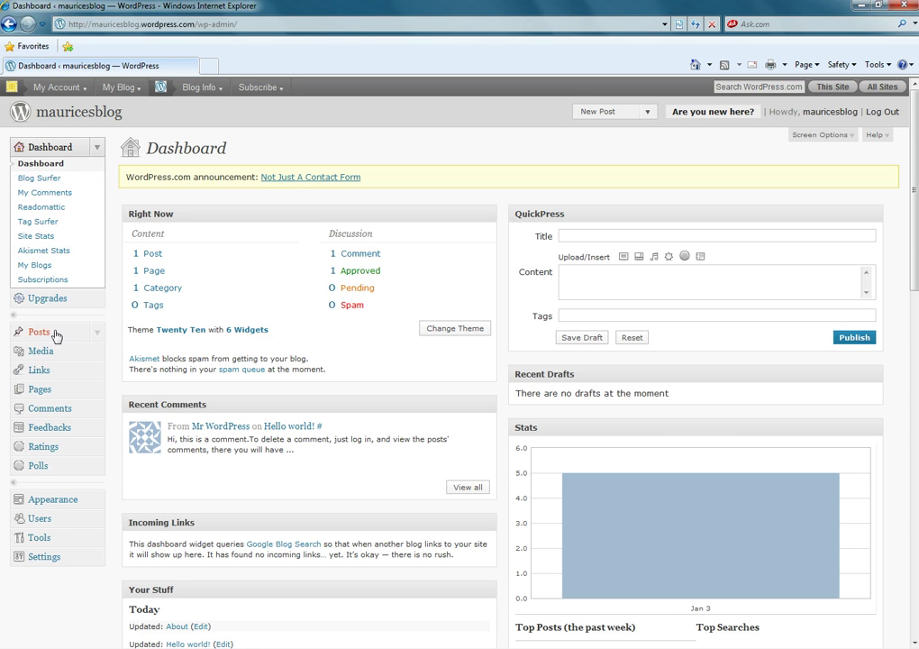
click(98, 148)
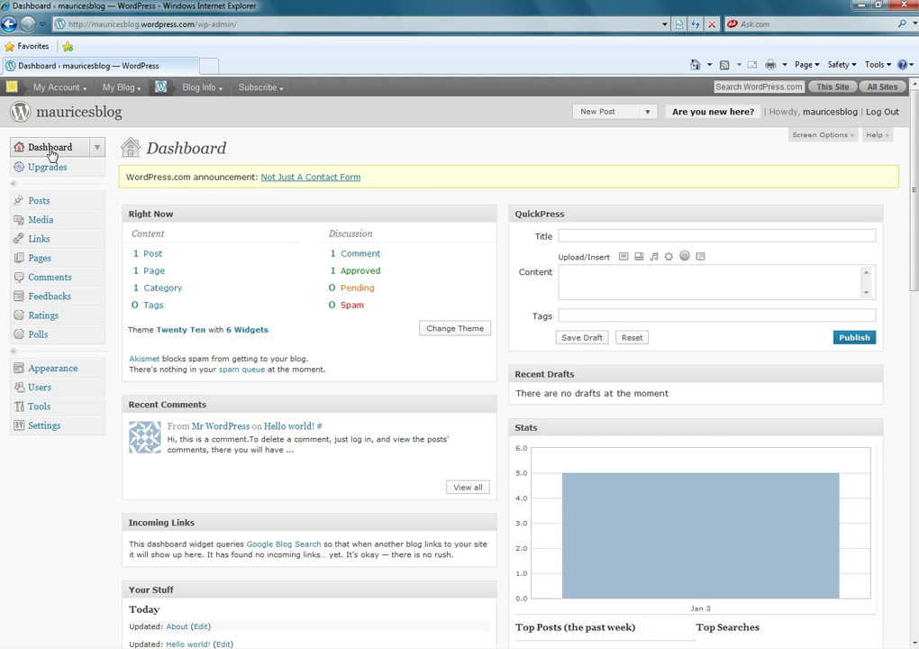
click(98, 170)
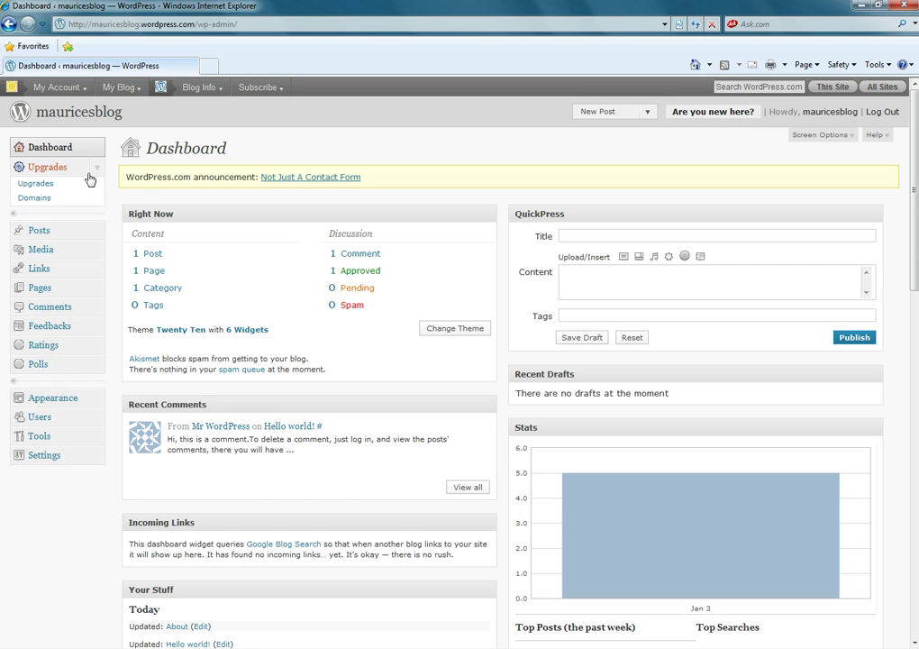
click(95, 171)
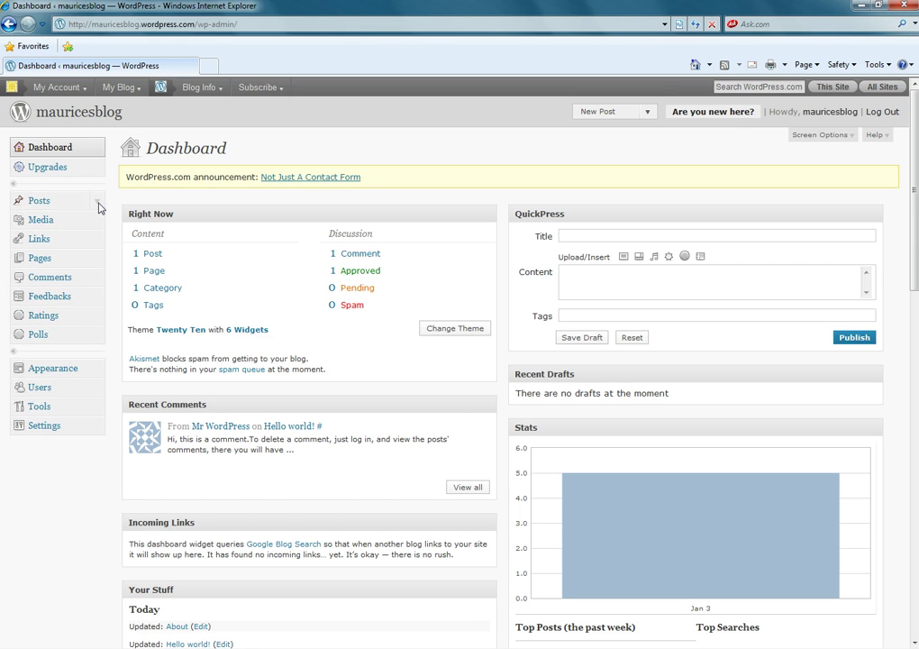
click(98, 202)
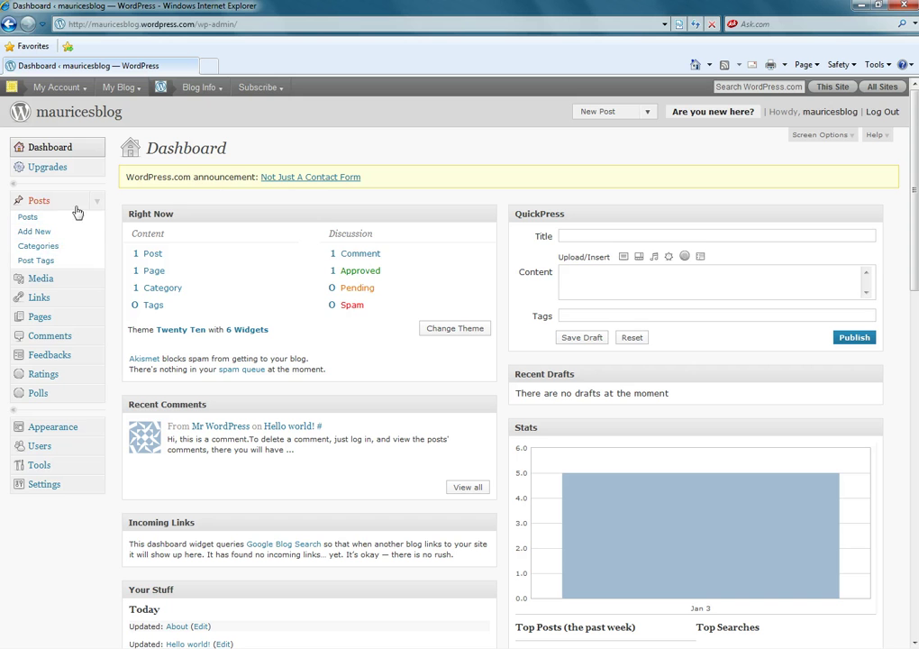
click(98, 204)
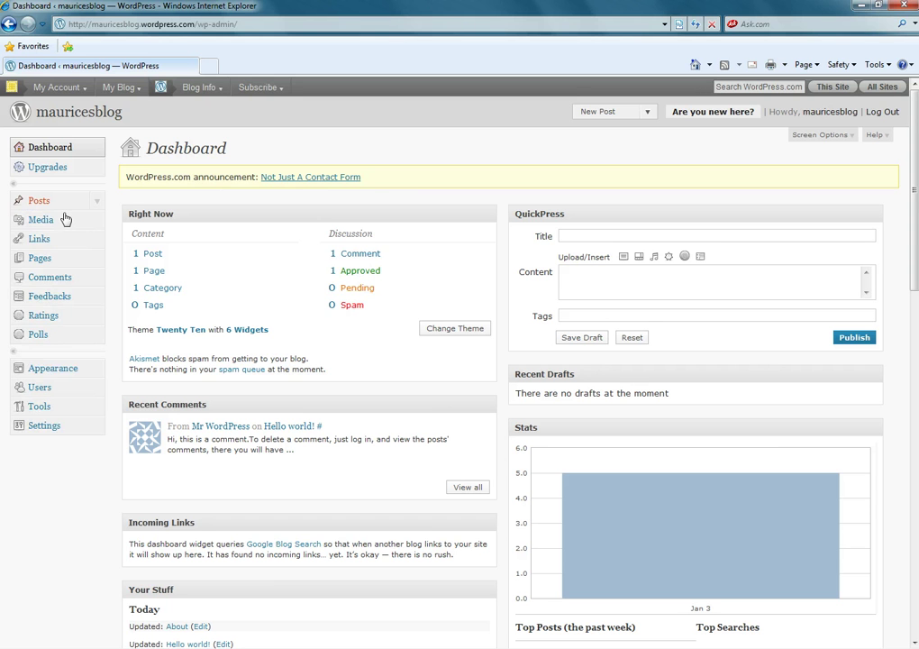
Expand and collapse the Media, Links and Pages sidebar menus.
click(98, 221)
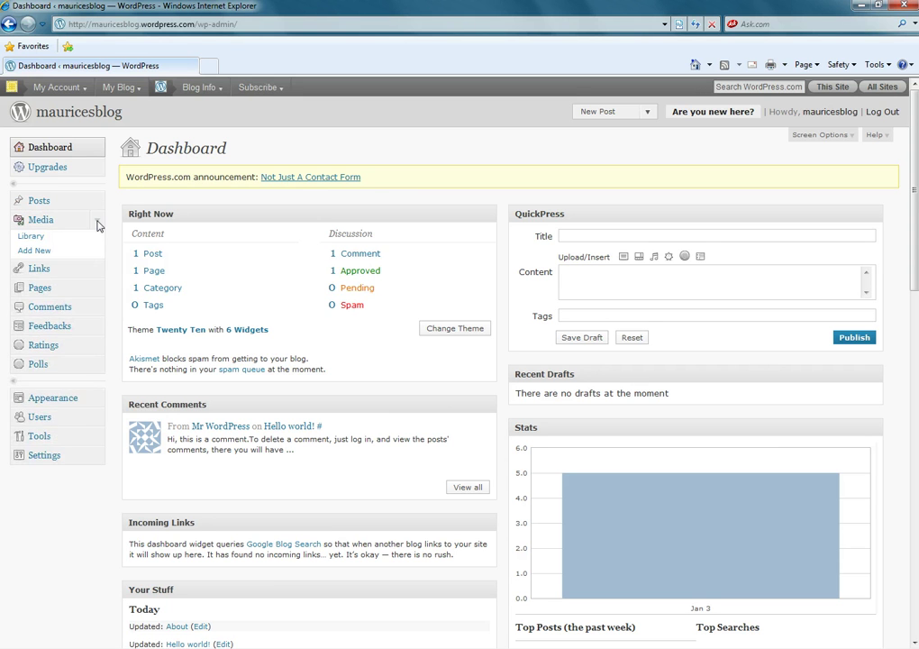
click(99, 224)
click(96, 241)
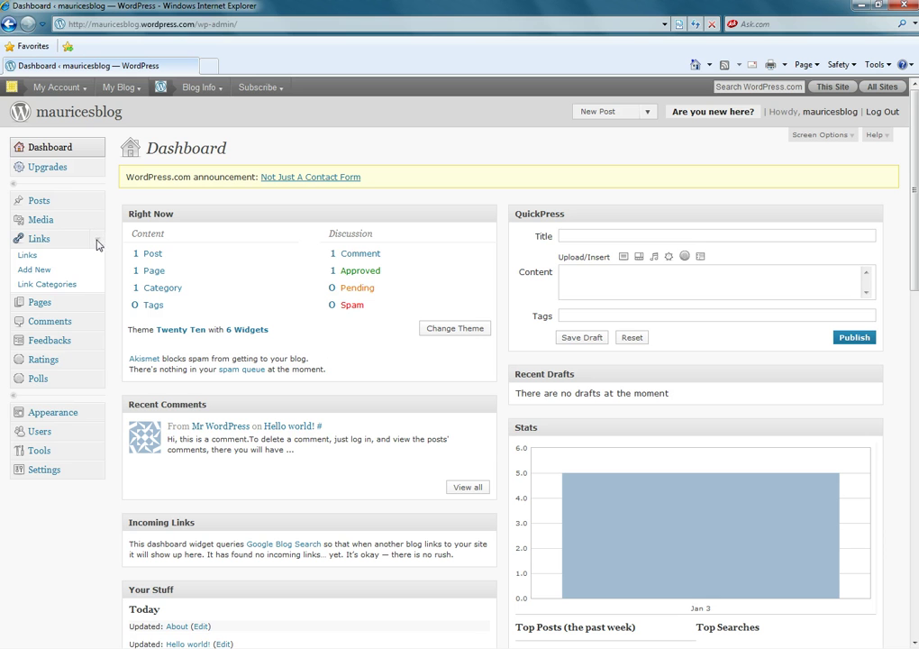
click(97, 242)
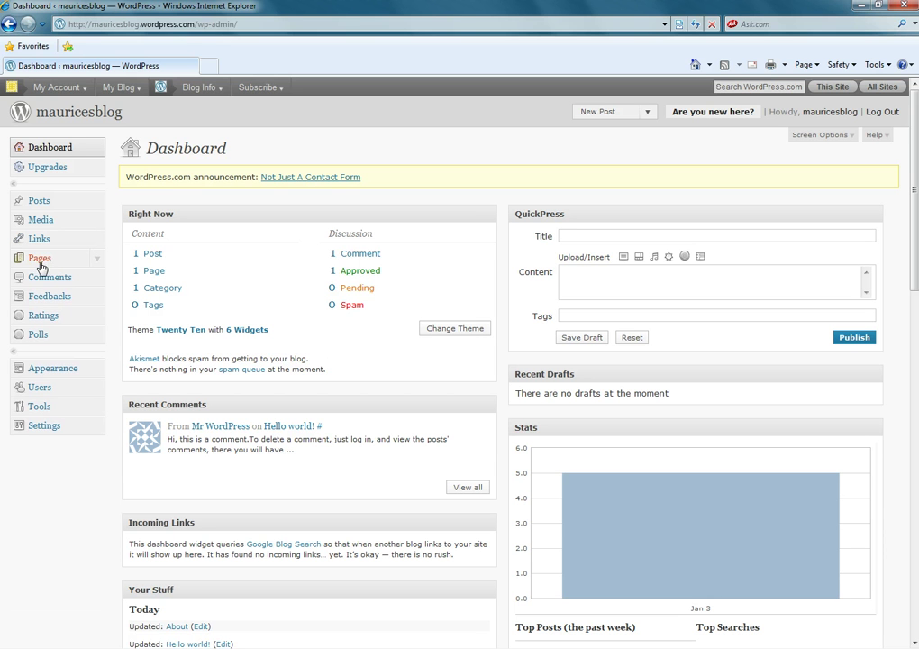
click(97, 264)
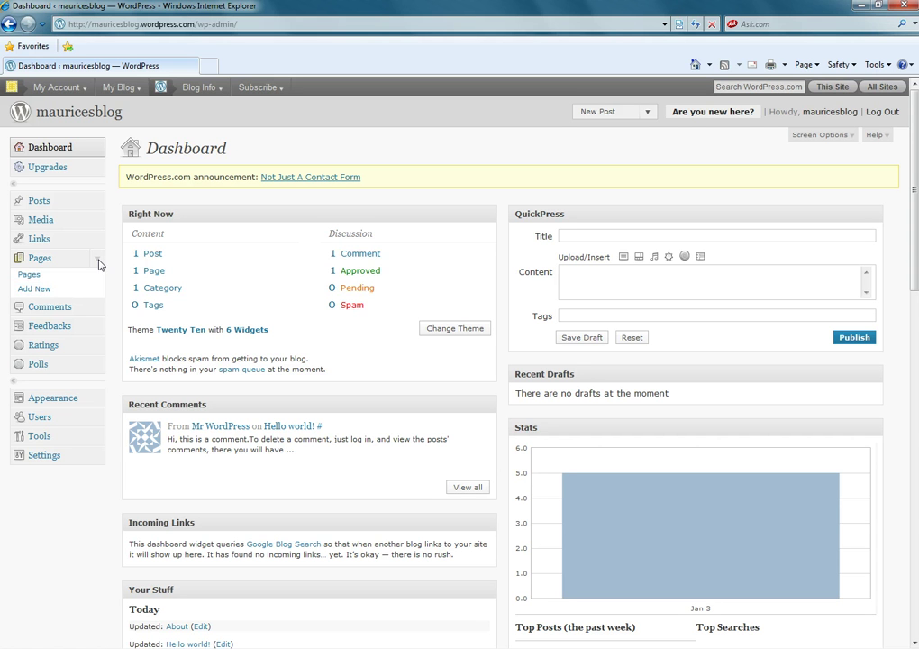
click(99, 263)
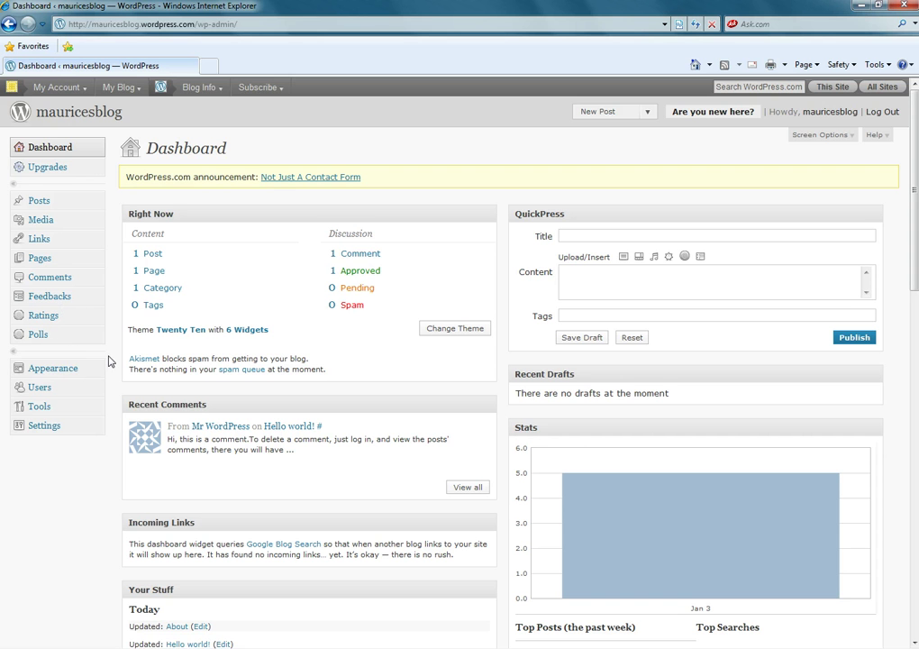
scroll(56, 339, down, 2)
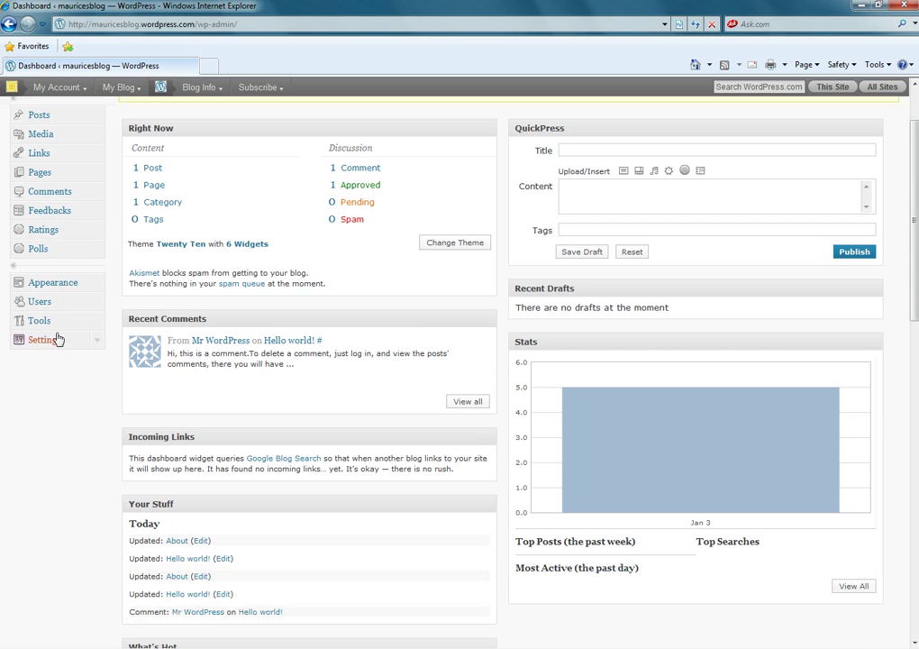
click(99, 287)
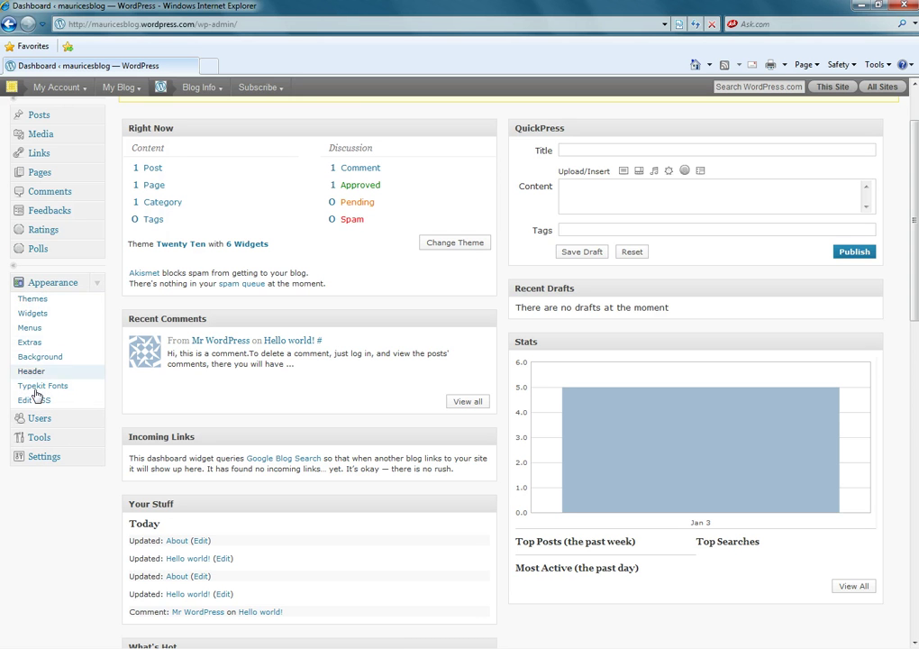
click(99, 287)
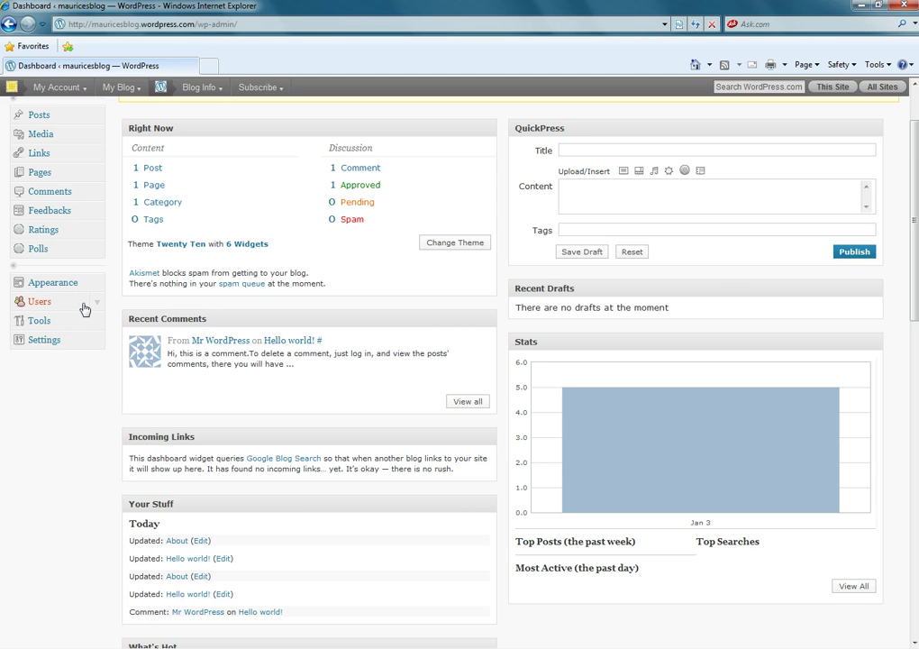
click(96, 304)
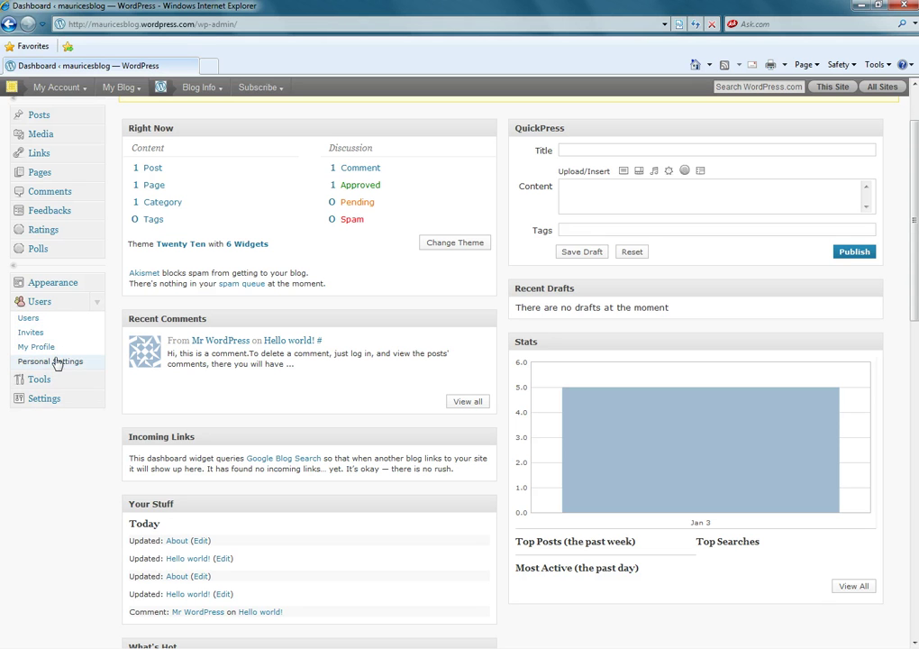
click(98, 304)
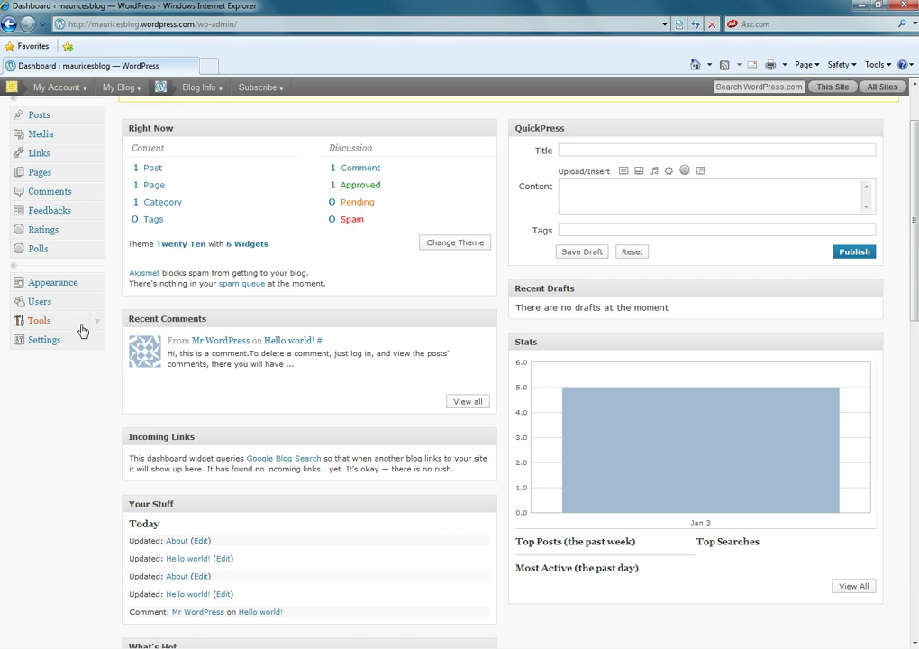
click(96, 322)
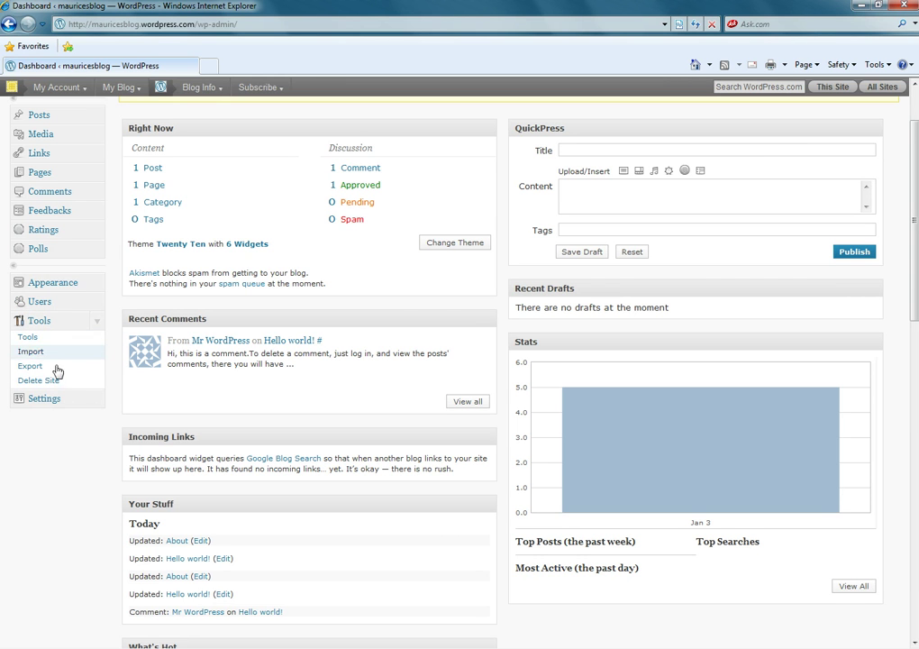
click(95, 322)
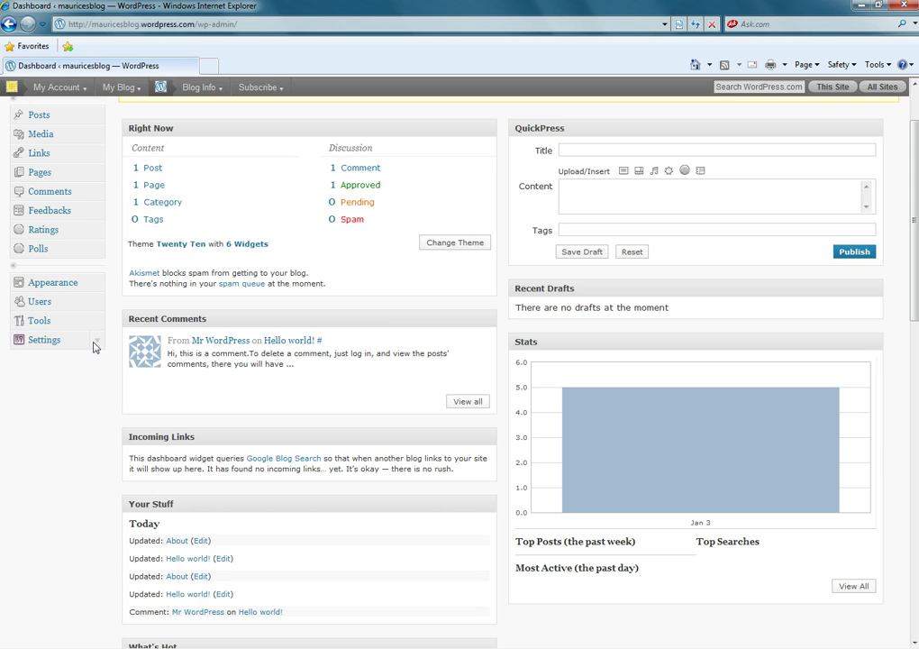
click(95, 341)
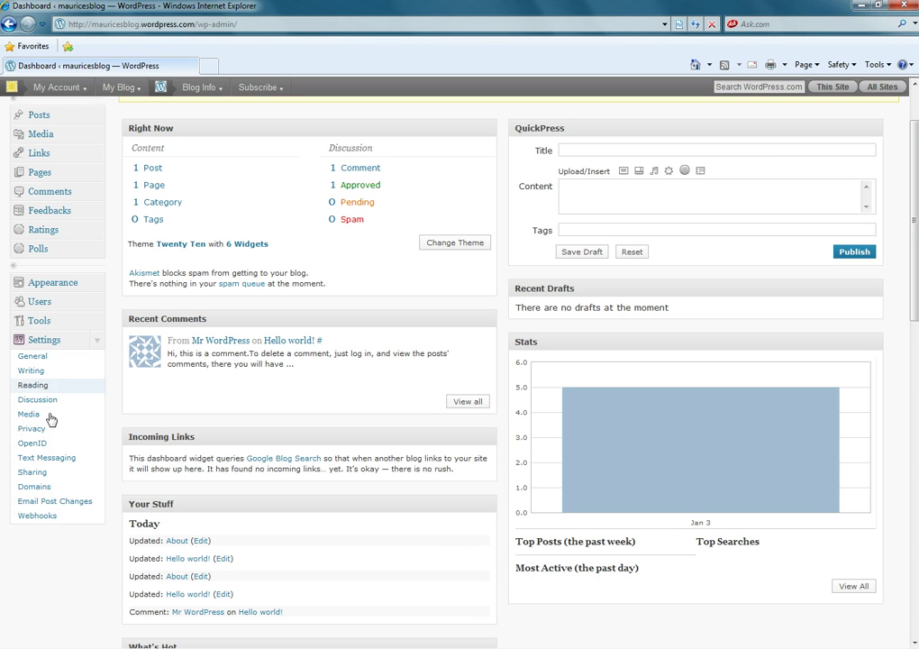
click(96, 341)
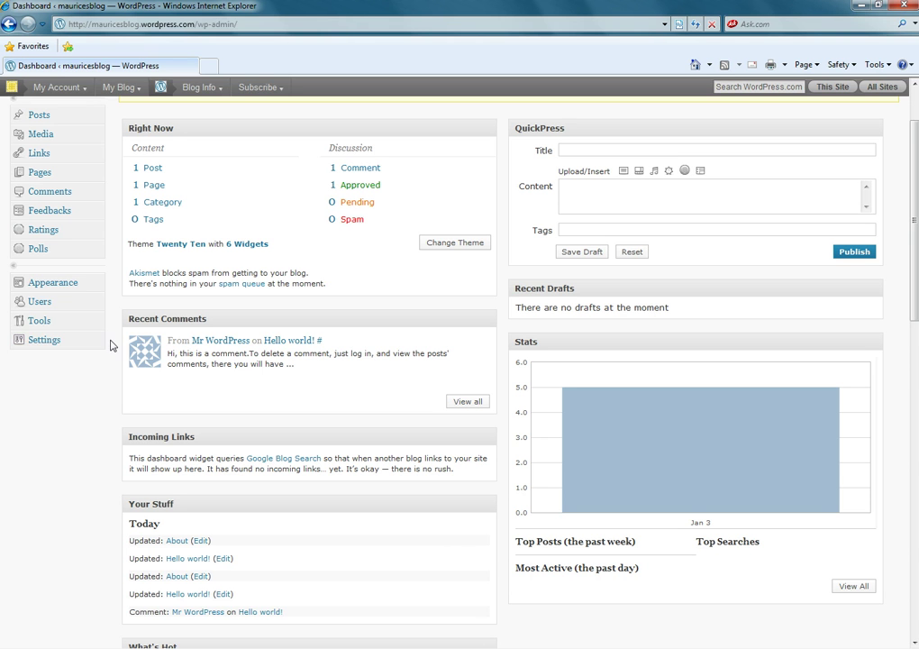
scroll(108, 343, up, 2)
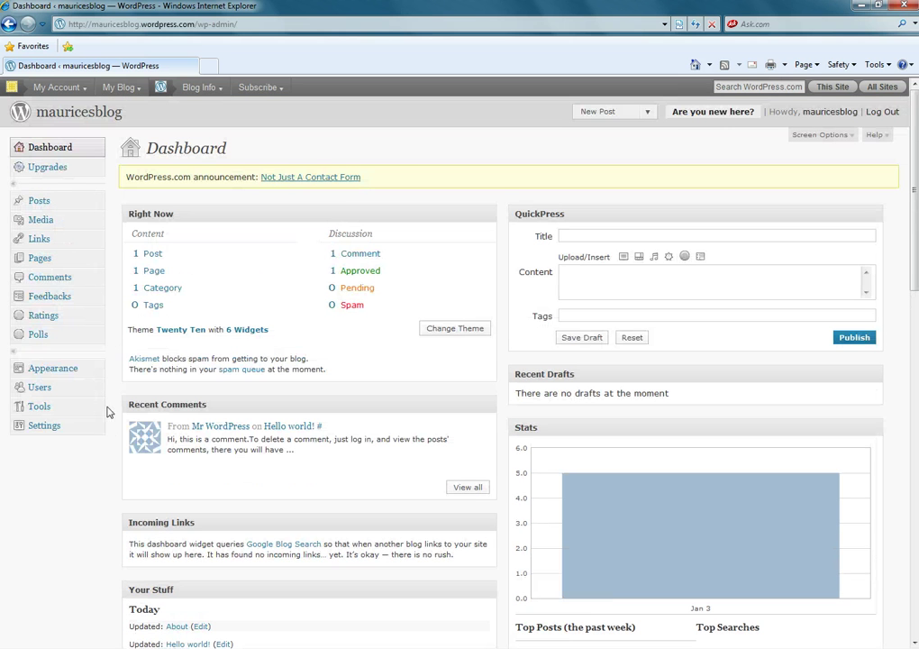
click(74, 120)
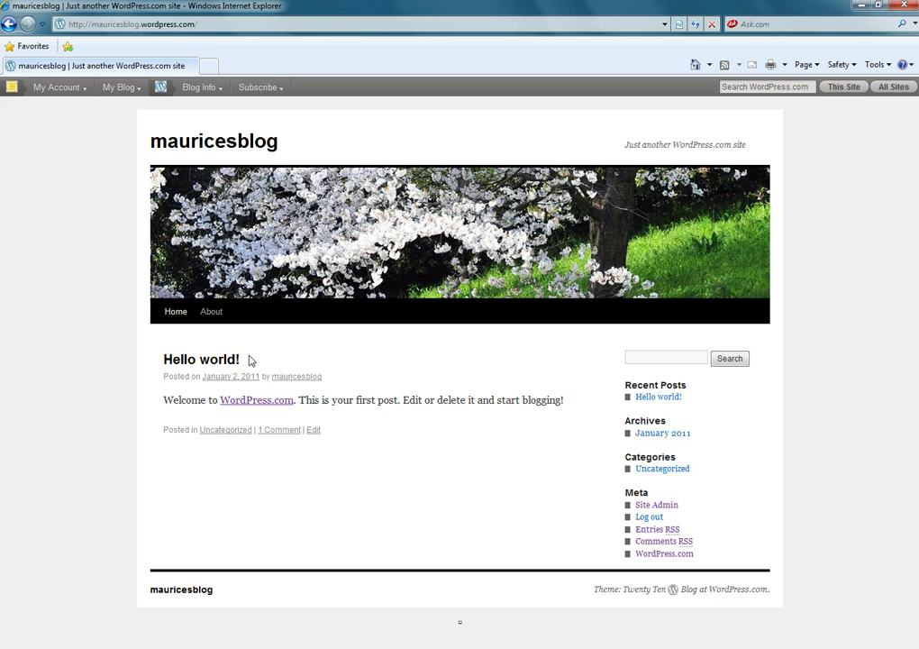
click(213, 320)
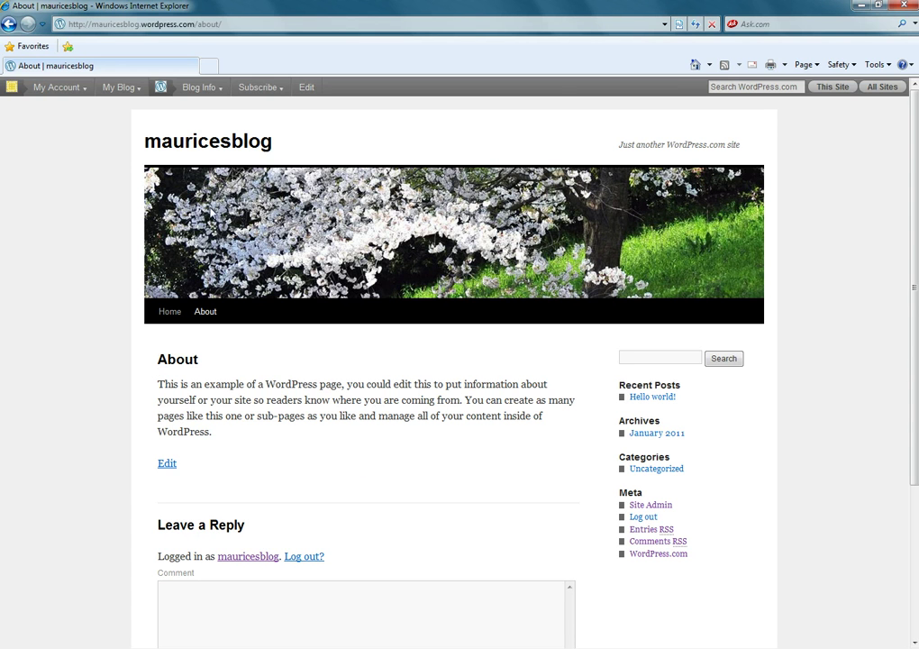
mouse_move(121, 87)
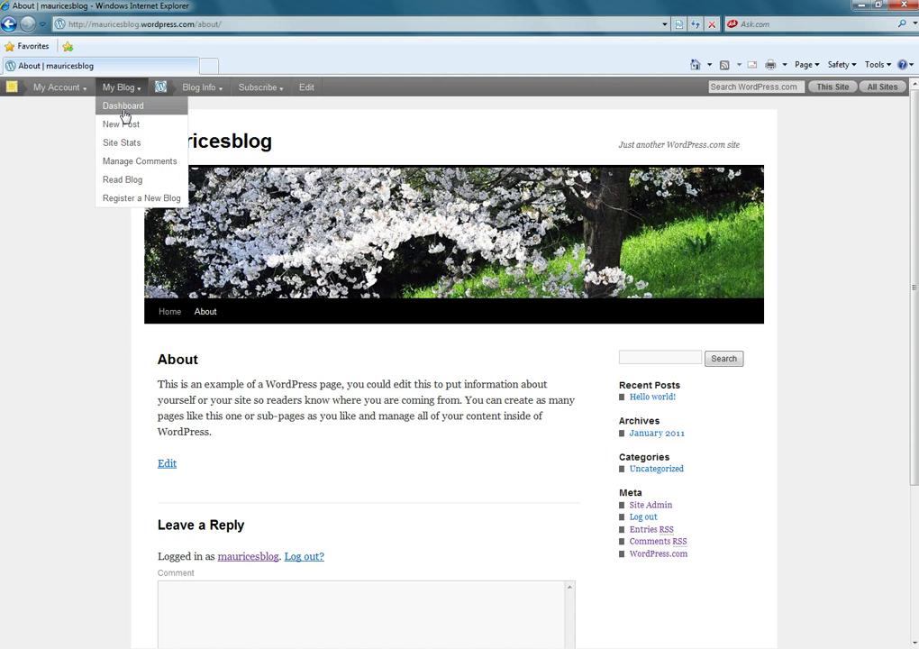
Move the Hello world! post to the trash and view the Trash list.
click(125, 108)
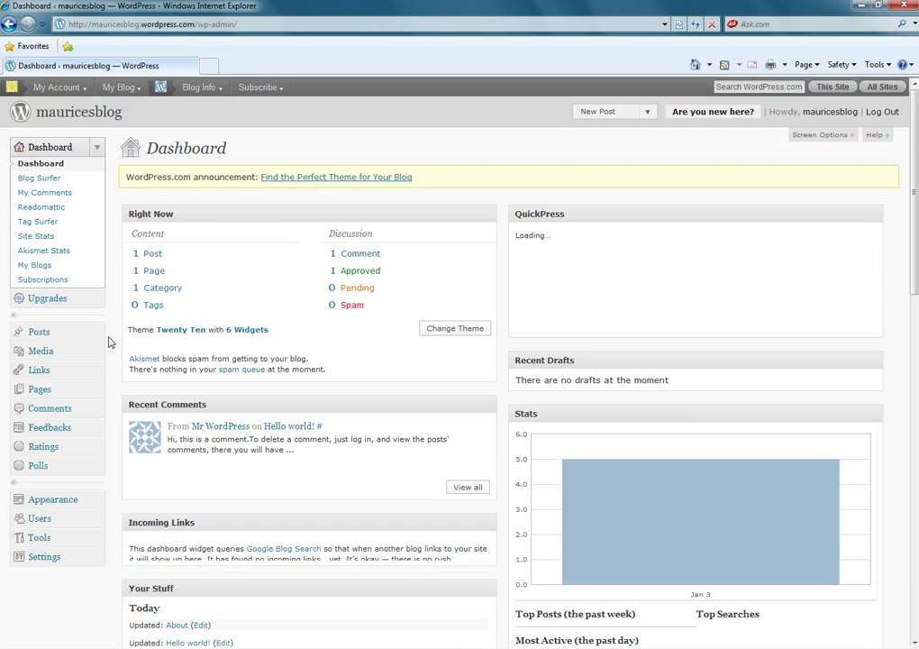
click(40, 332)
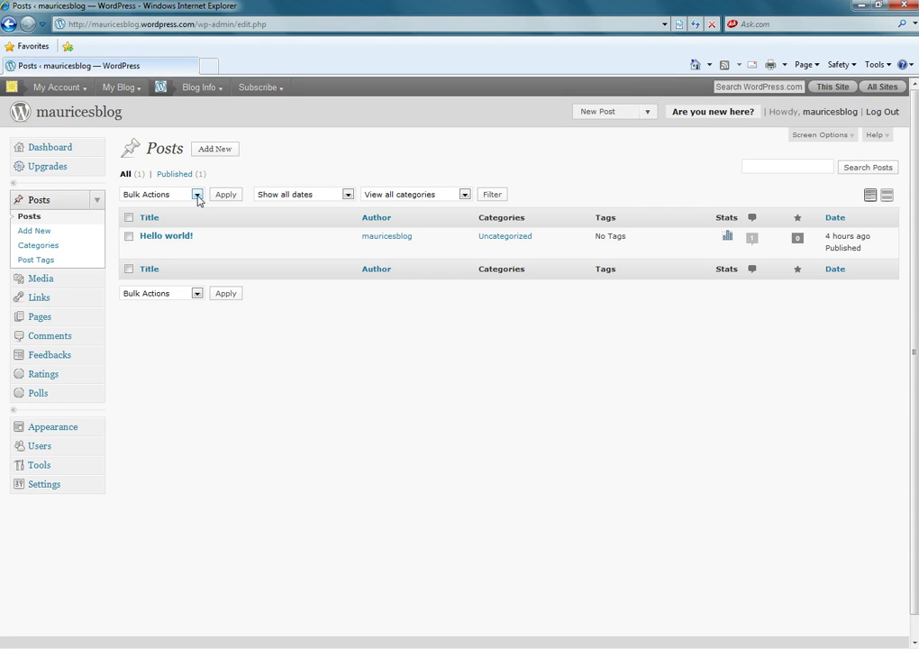
mouse_move(360, 241)
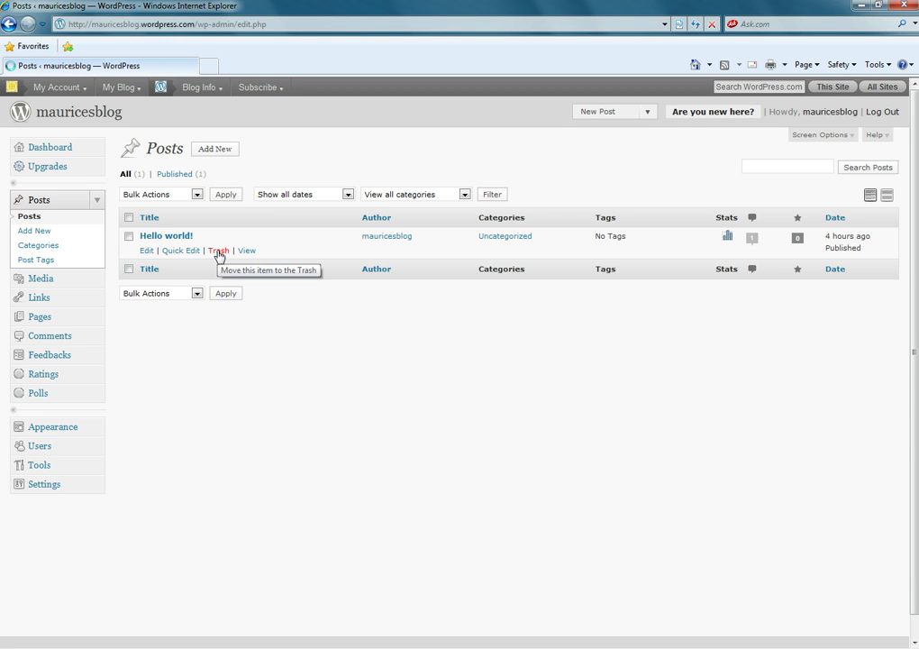
click(218, 251)
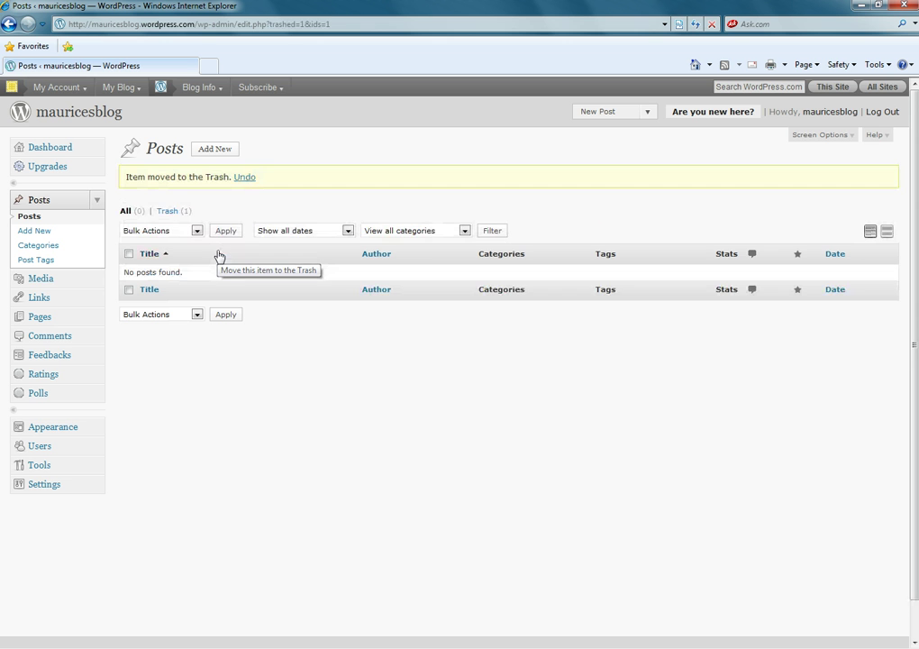
click(168, 215)
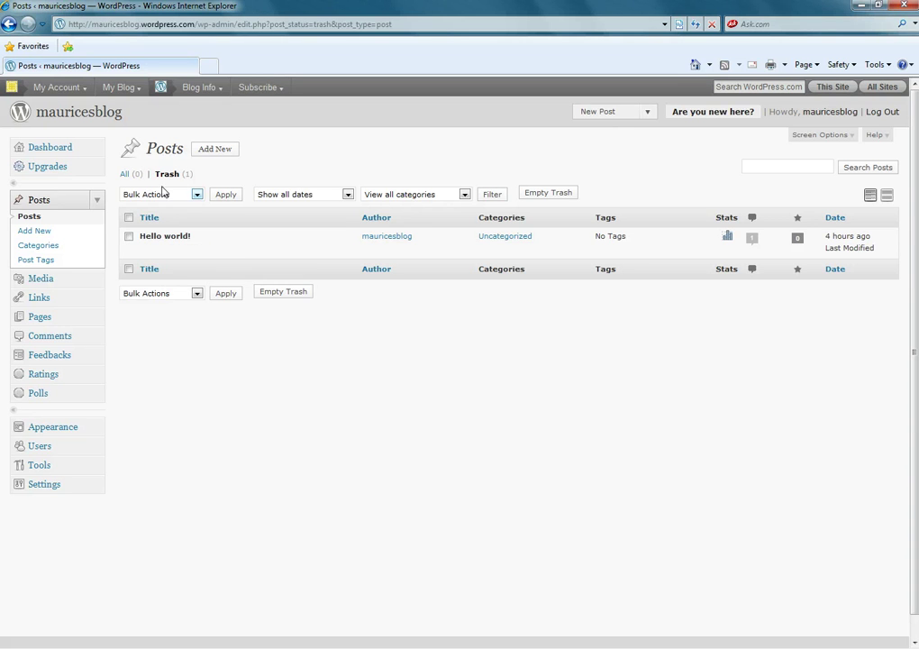
Move the About page to the trash.
click(45, 320)
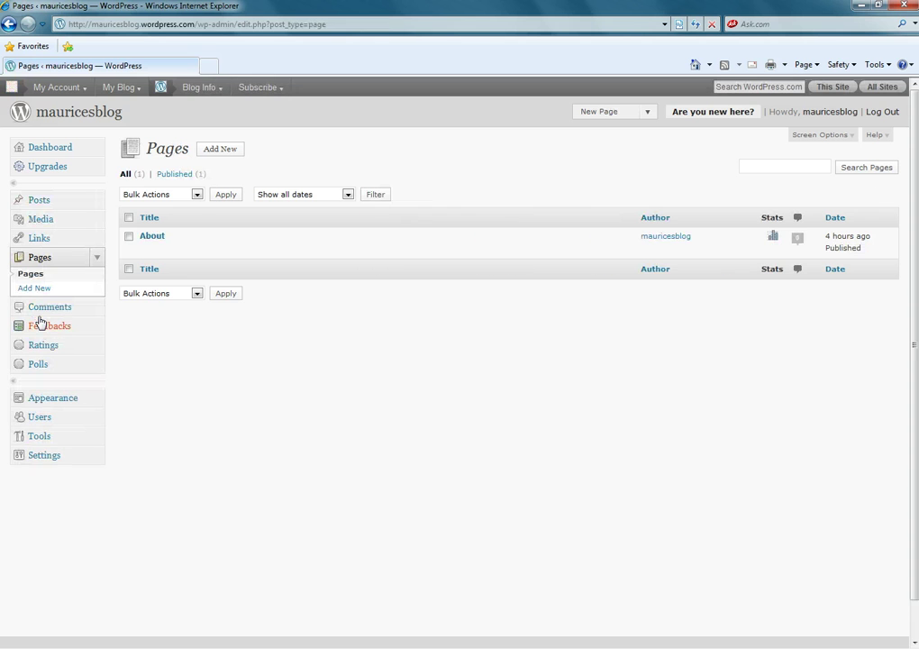
mouse_move(360, 242)
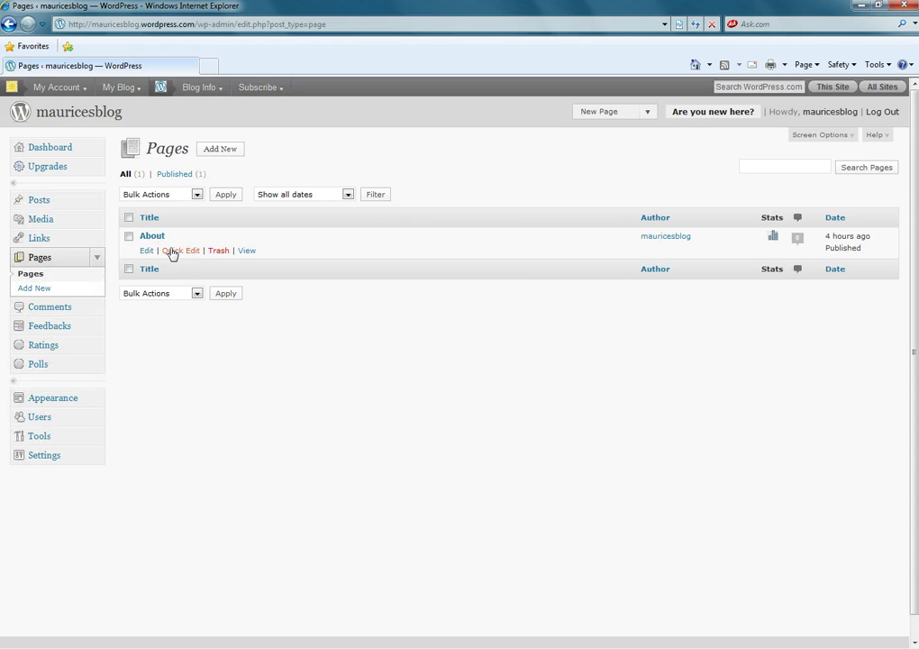
click(219, 256)
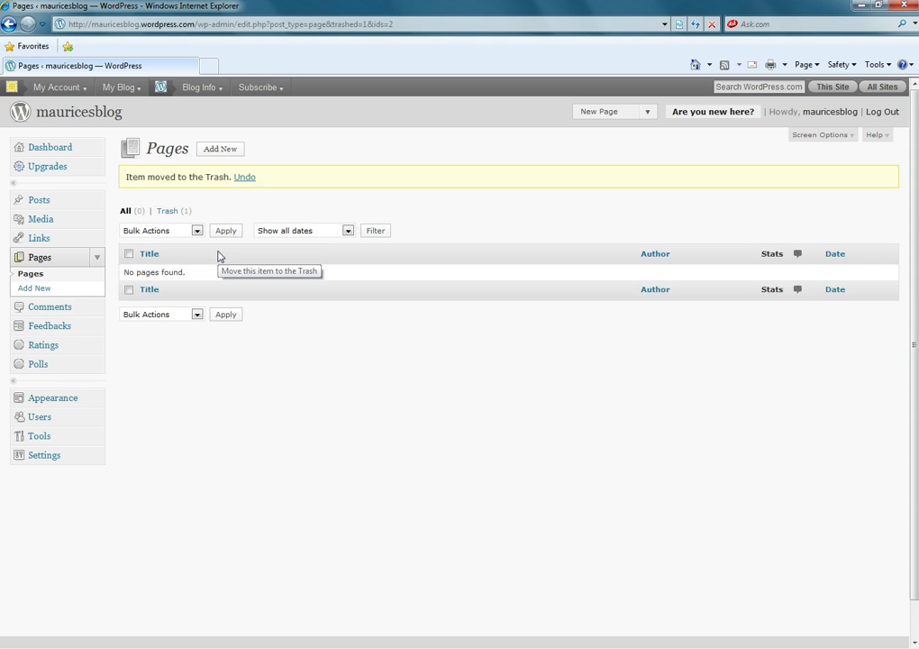
click(70, 117)
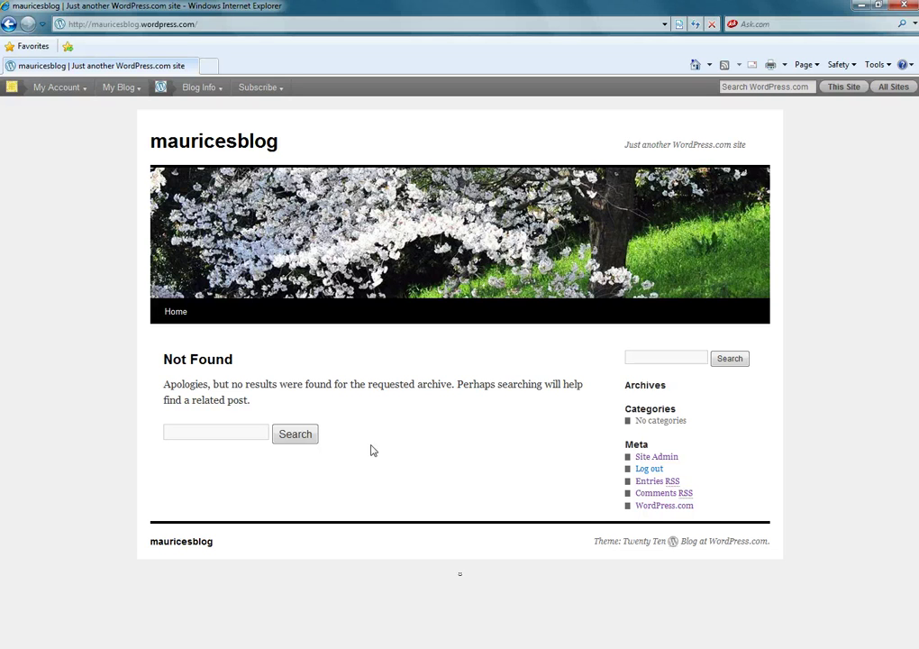
mouse_move(121, 88)
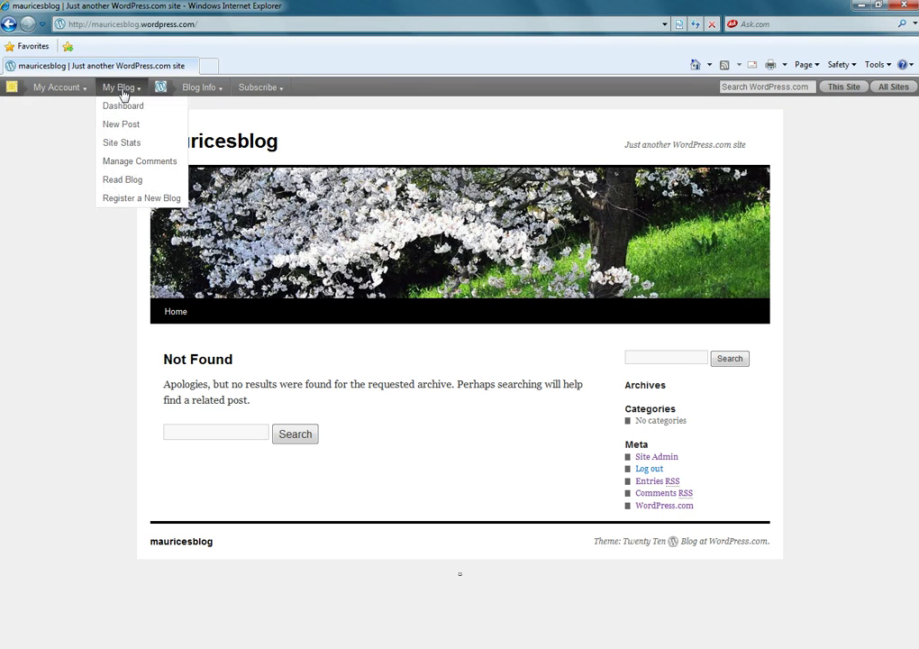
Return from the Not Found public blog page to the admin Dashboard.
click(117, 105)
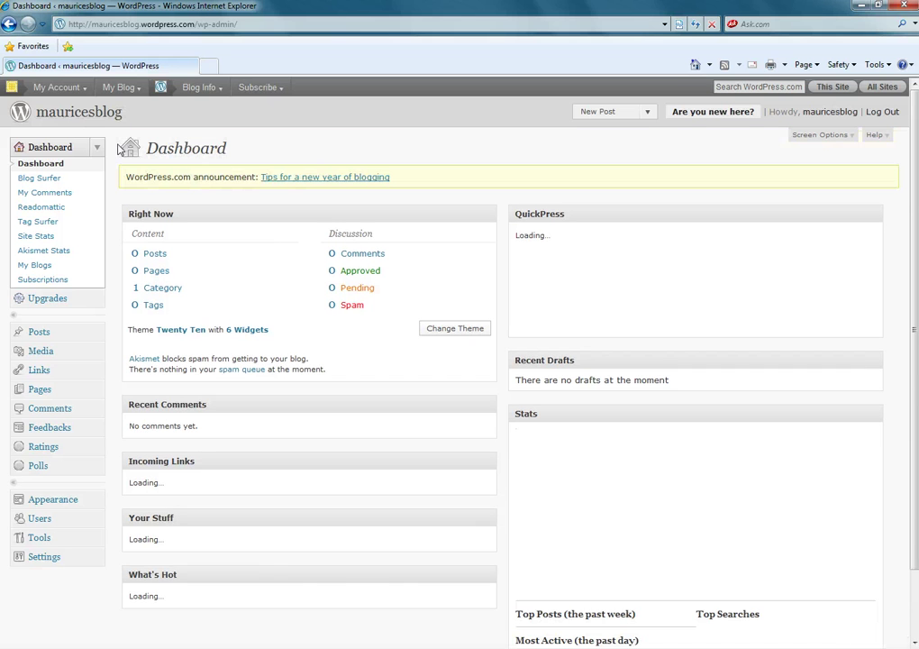
click(96, 146)
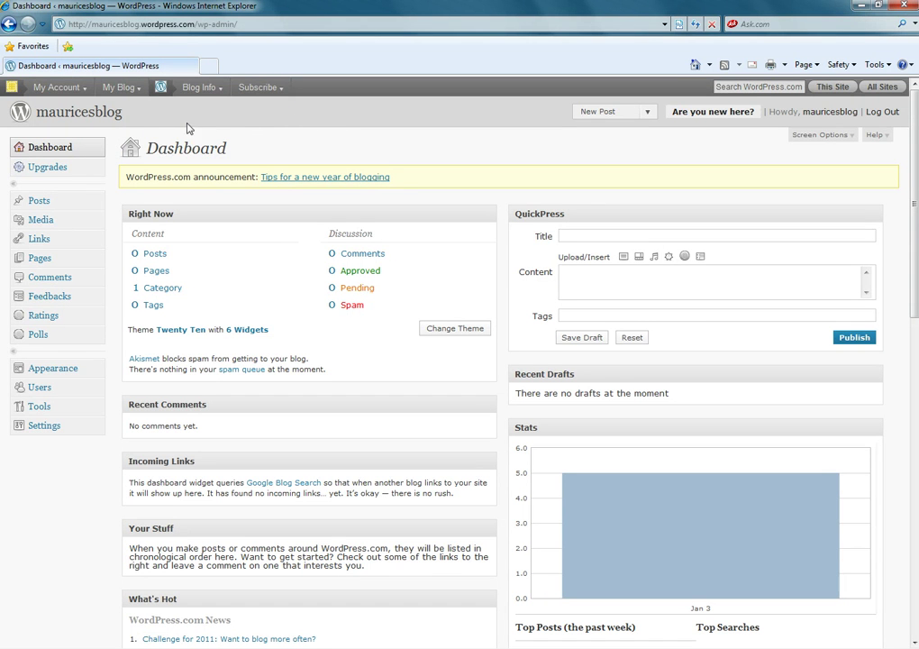
click(88, 115)
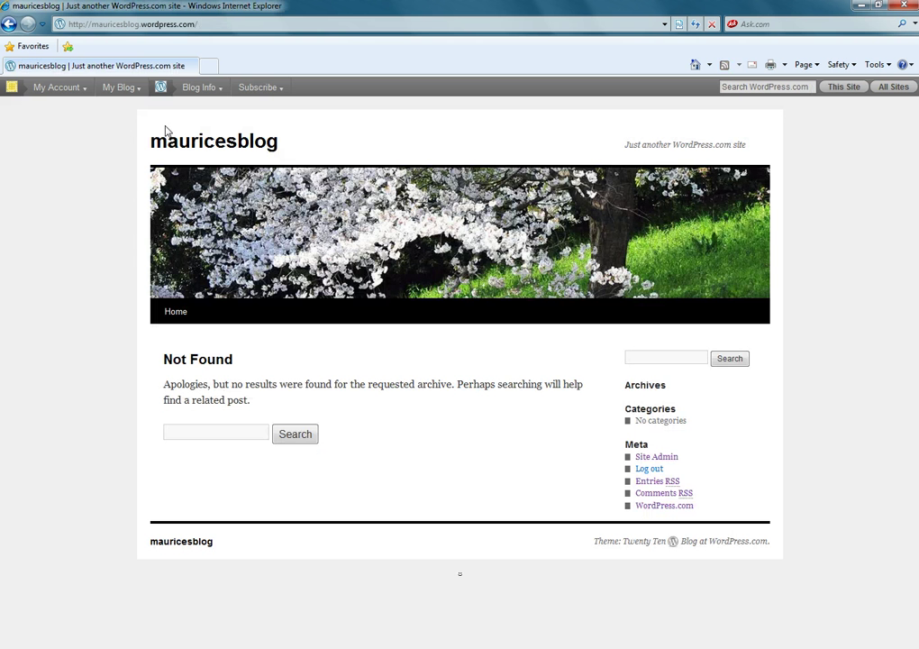